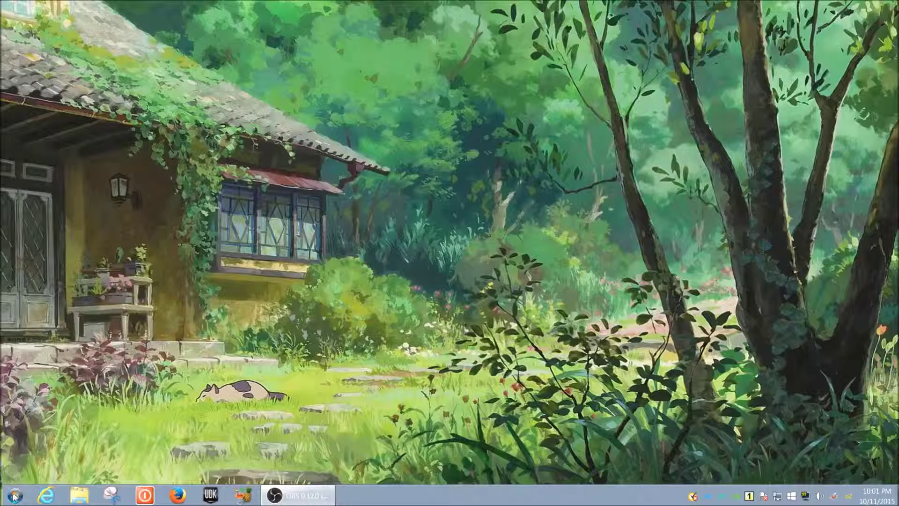
# Step: Search Windows for "remove program" and open Add or remove programs
pyautogui.click(16, 495)
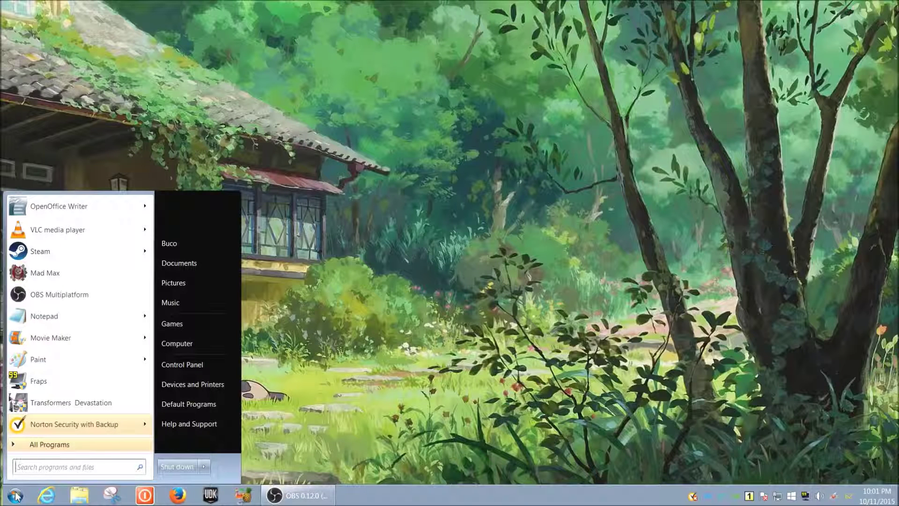
pyautogui.write('remove program')
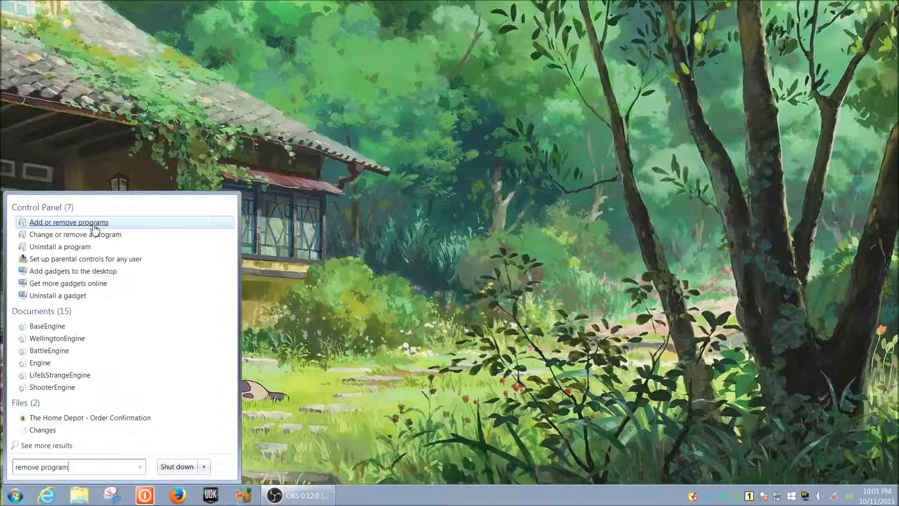
pyautogui.click(69, 223)
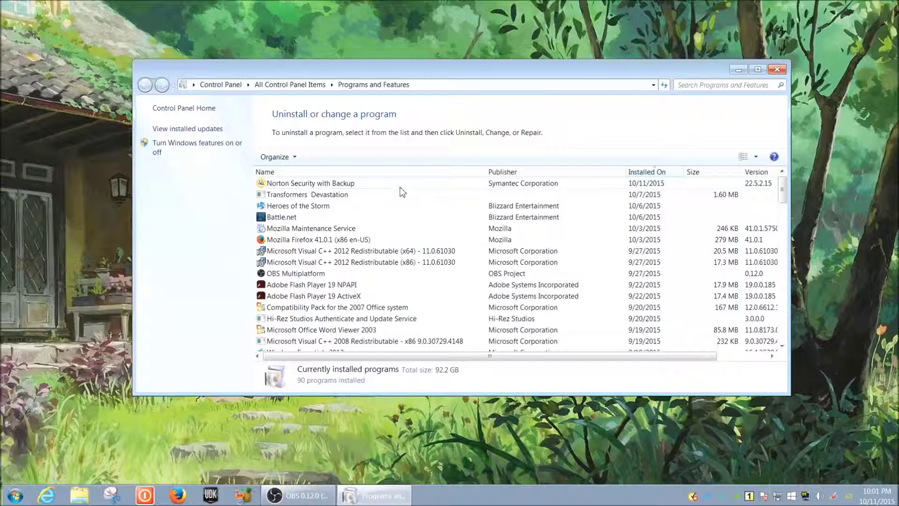
# Step: Uninstall Norton Security with Backup completely, choosing to remove all user data
pyautogui.click(357, 184)
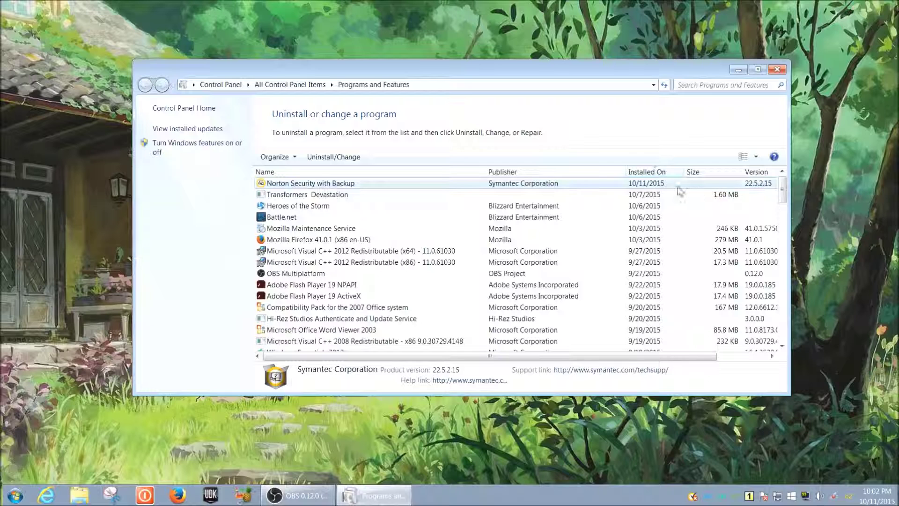
pyautogui.doubleClick(328, 185)
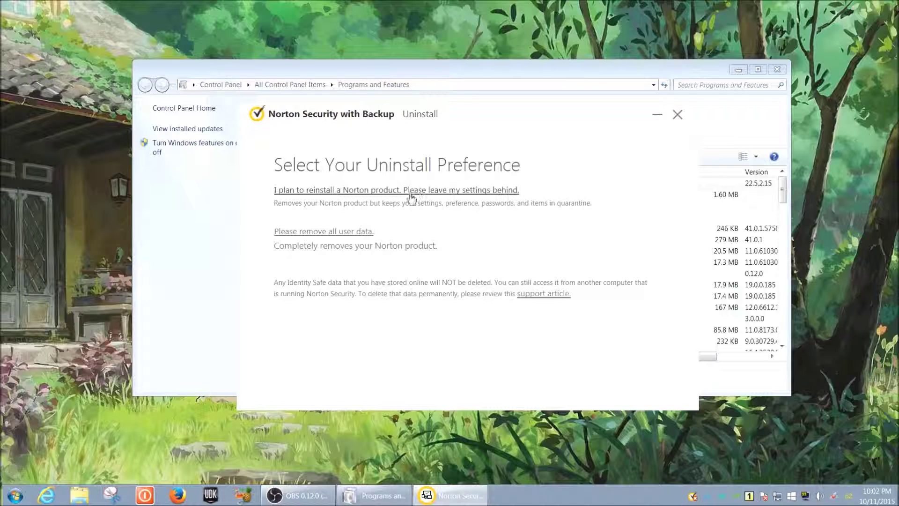
pyautogui.click(327, 237)
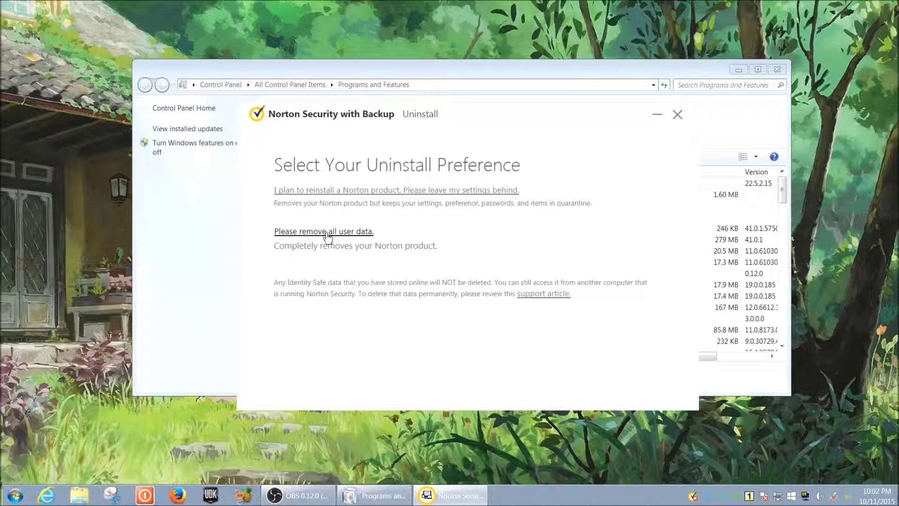
pyautogui.click(327, 233)
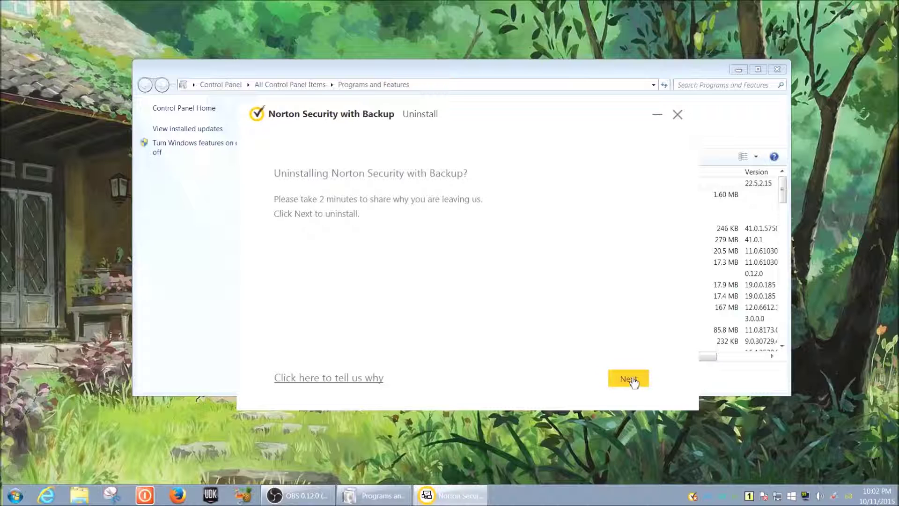
pyautogui.click(632, 381)
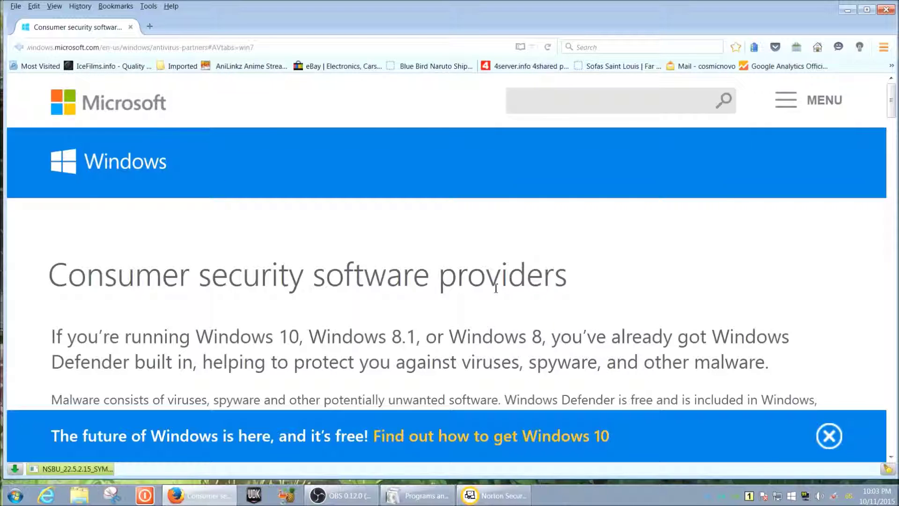
# Step: Close the consumer security software providers page, the Norton uninstaller without restarting the computer, and the Programs and Features window
pyautogui.scroll(-5, 496, 288)
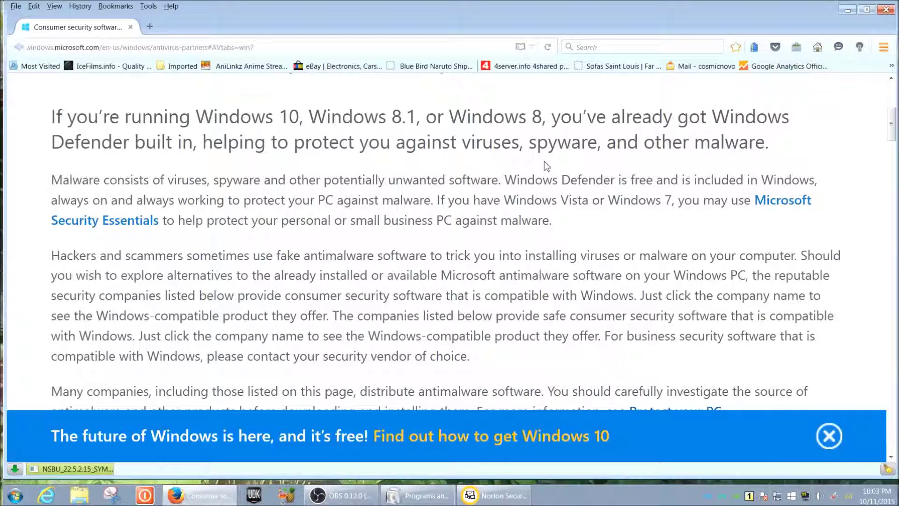
pyautogui.click(887, 14)
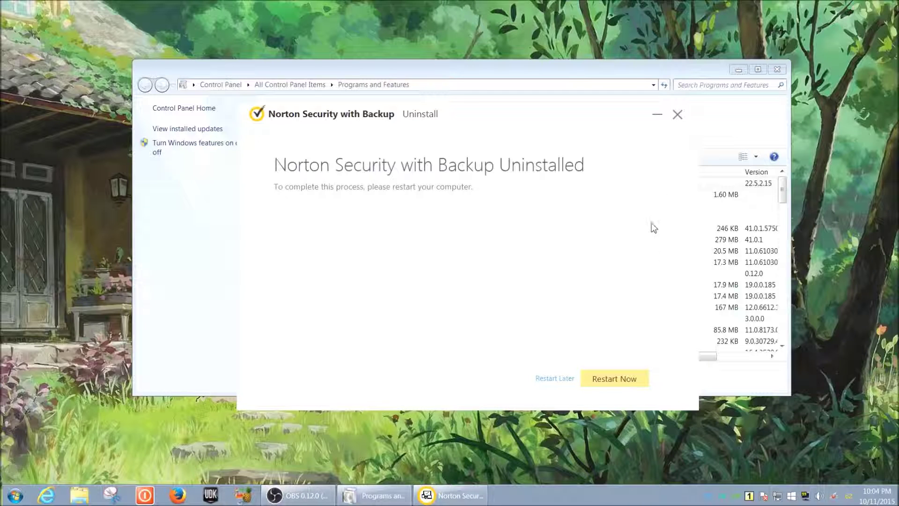
pyautogui.click(677, 115)
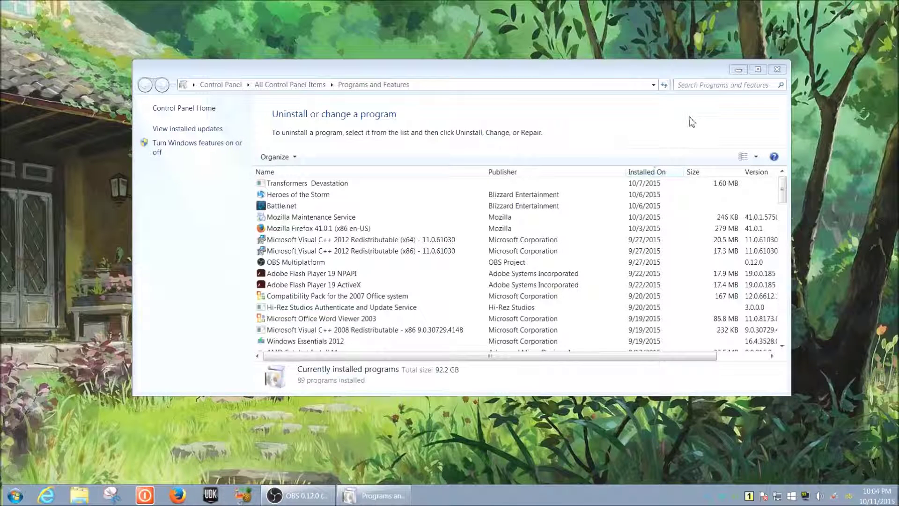
pyautogui.click(775, 70)
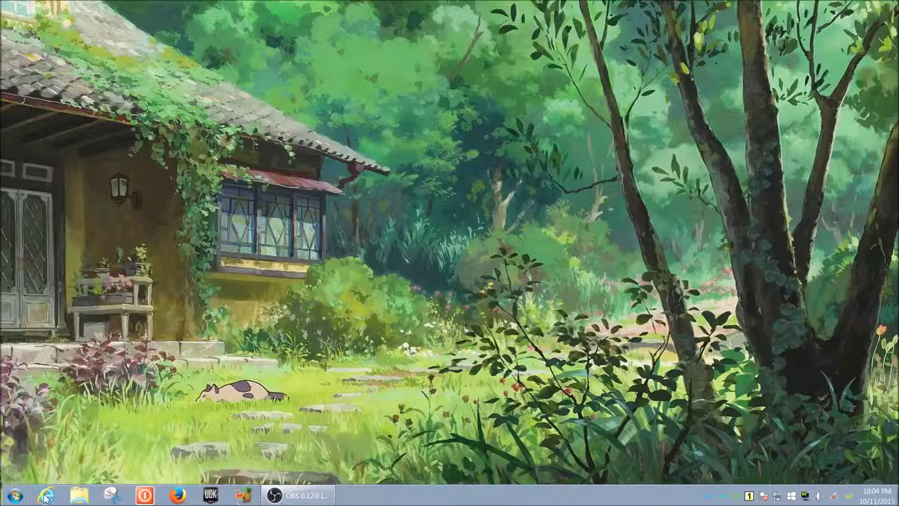
pyautogui.click(20, 501)
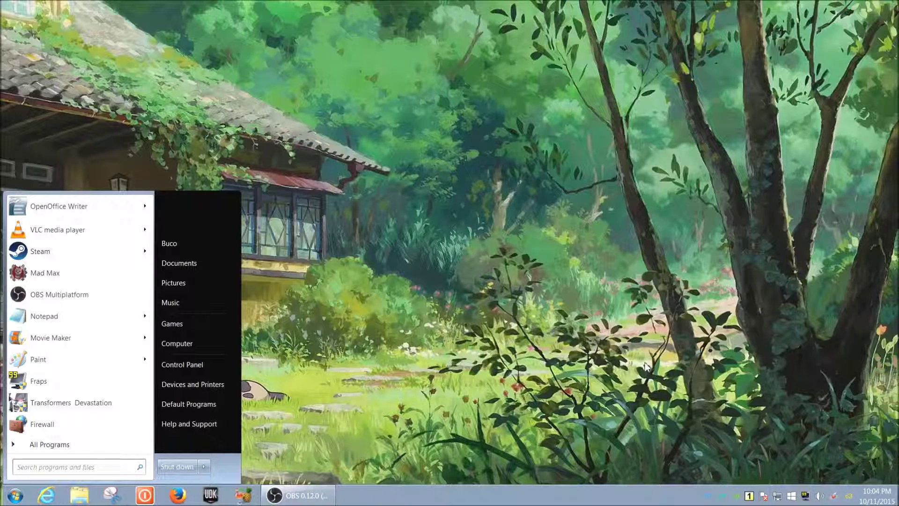
pyautogui.write('inter')
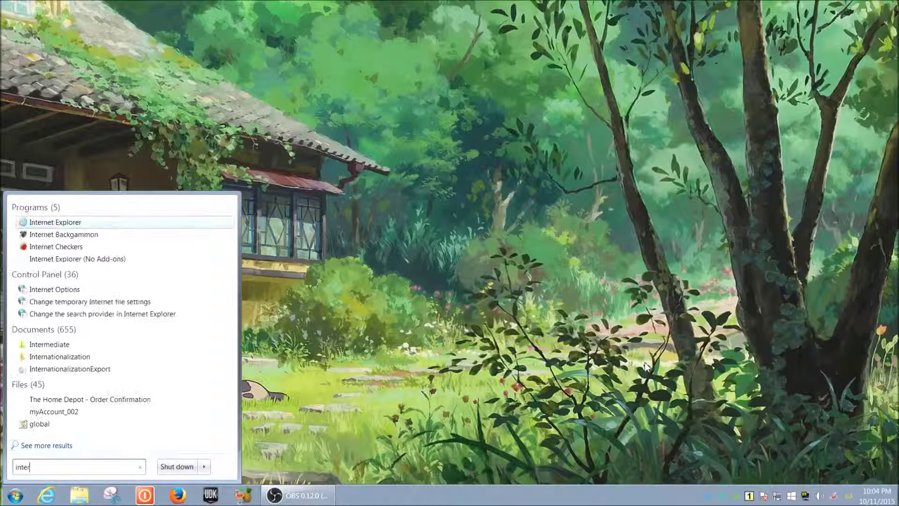
pyautogui.write('net')
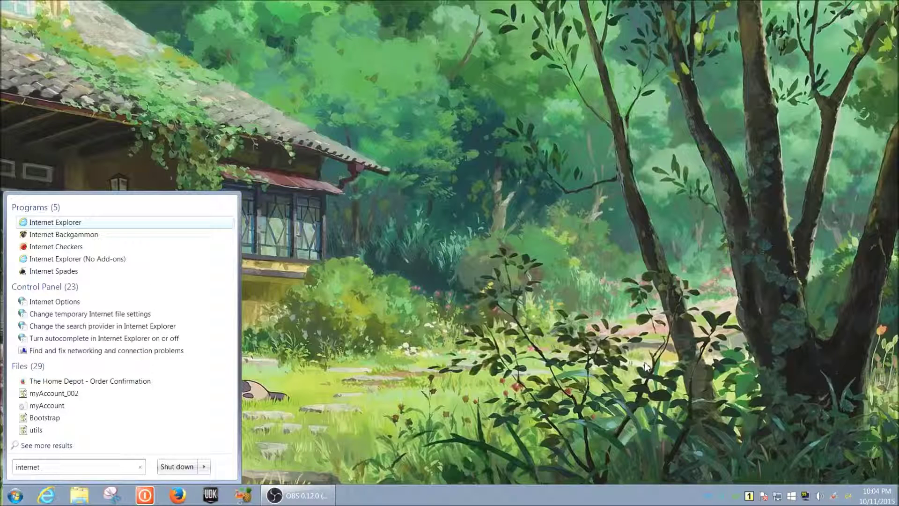
pyautogui.write(' expr')
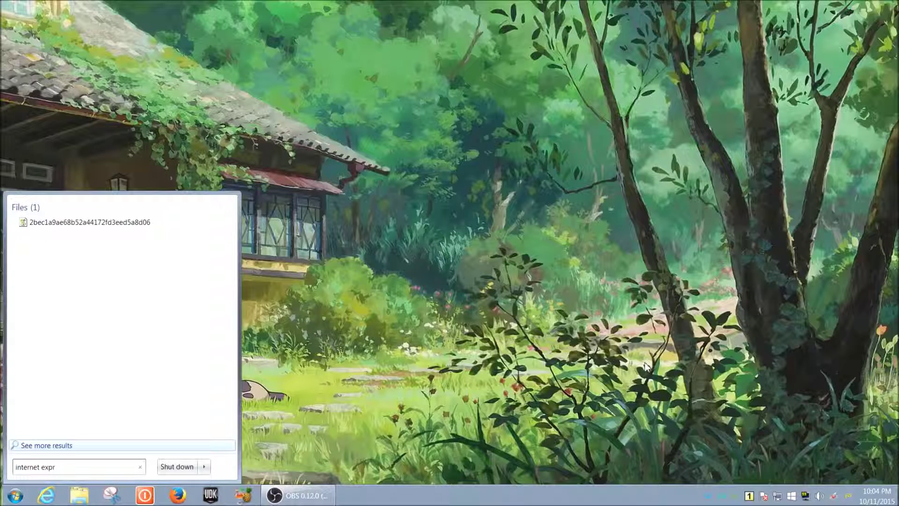
pyautogui.press('BackSpace')
pyautogui.write('lorer')
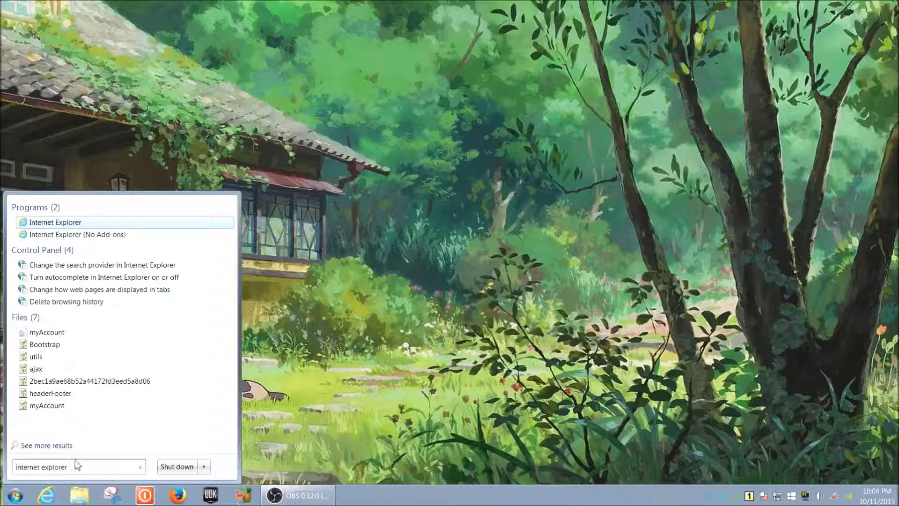
pyautogui.press('super')
# Step: Find and launch Internet Explorer, declining to make it the default browser
pyautogui.press('super')
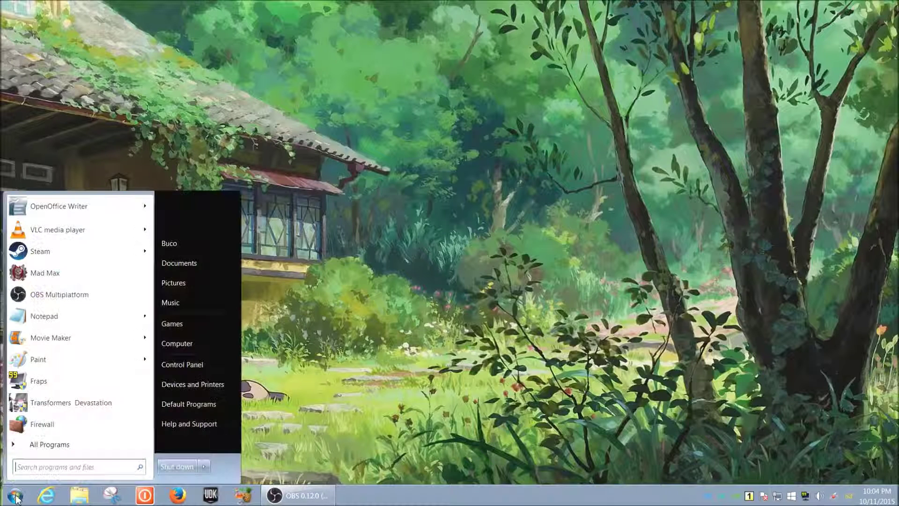
pyautogui.write('in')
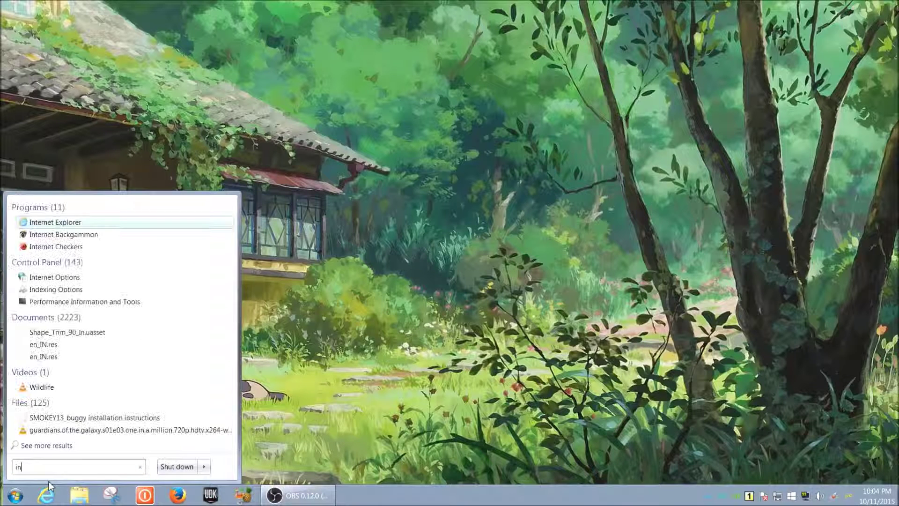
pyautogui.write('ternet e')
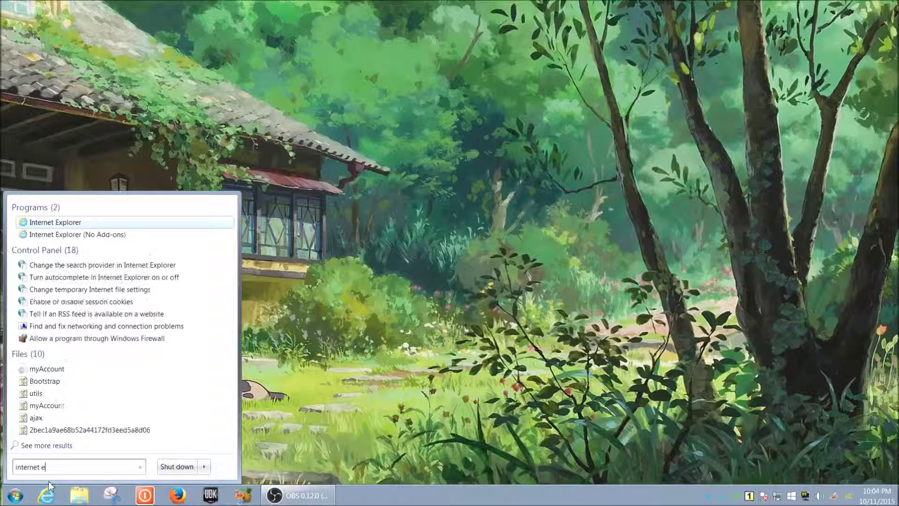
pyautogui.click(82, 223)
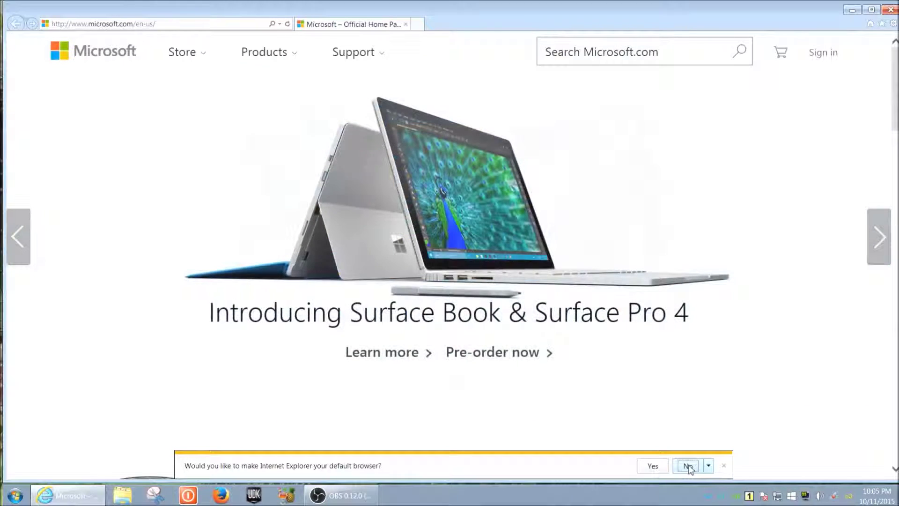
pyautogui.click(688, 466)
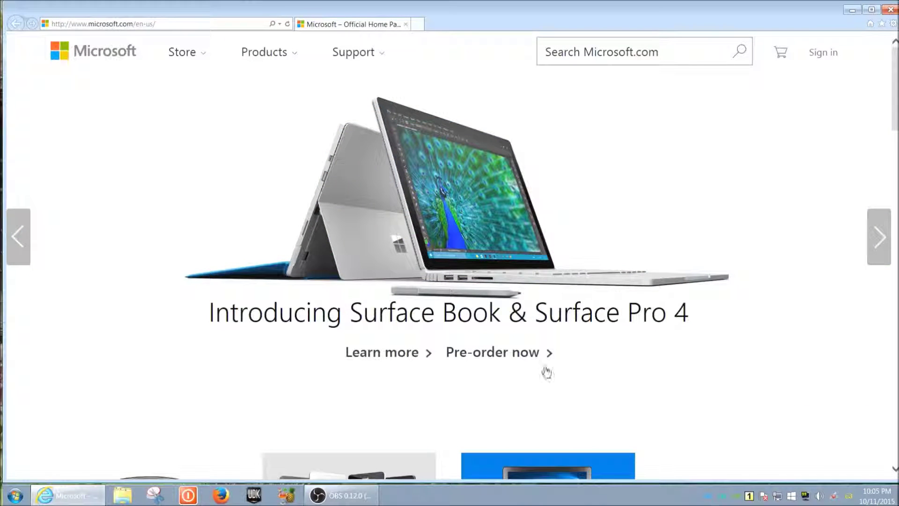
# Step: Clear the Microsoft home page address from the address bar and close Internet Explorer
pyautogui.click(226, 27)
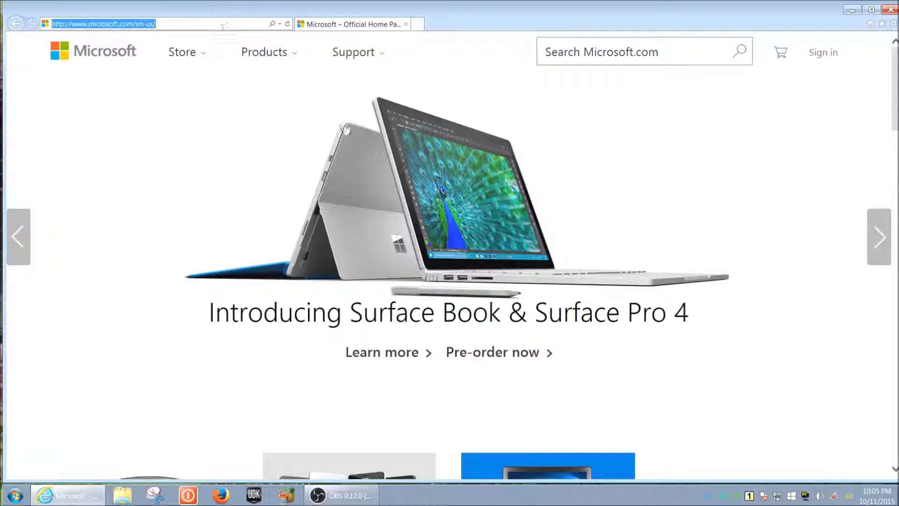
pyautogui.click(166, 24)
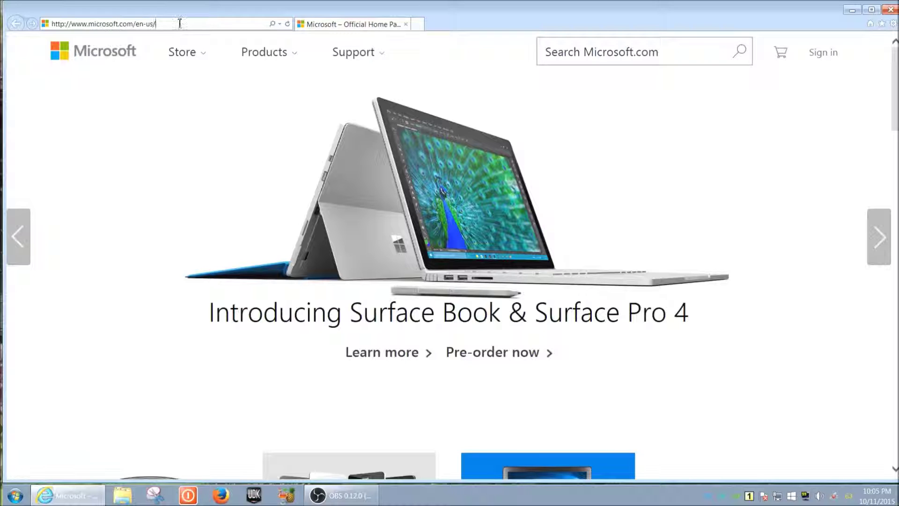
pyautogui.tripleClick(179, 24)
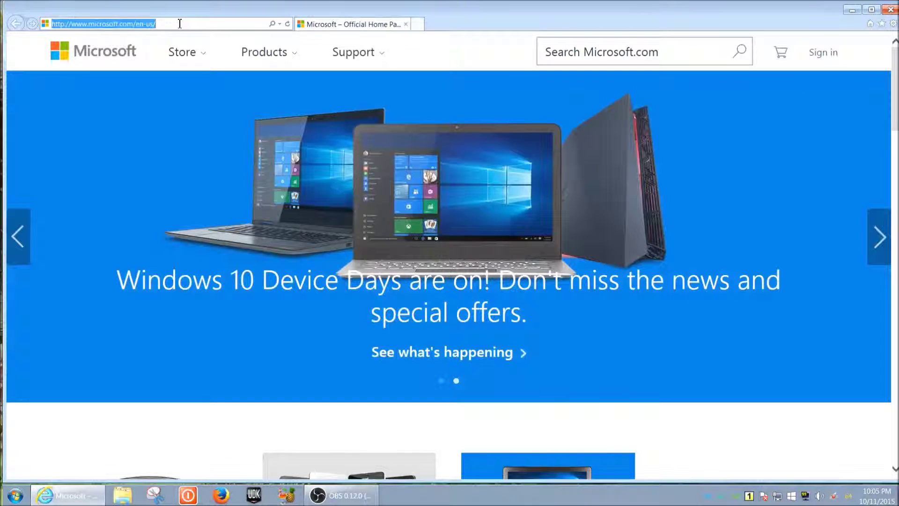
pyautogui.click(180, 24)
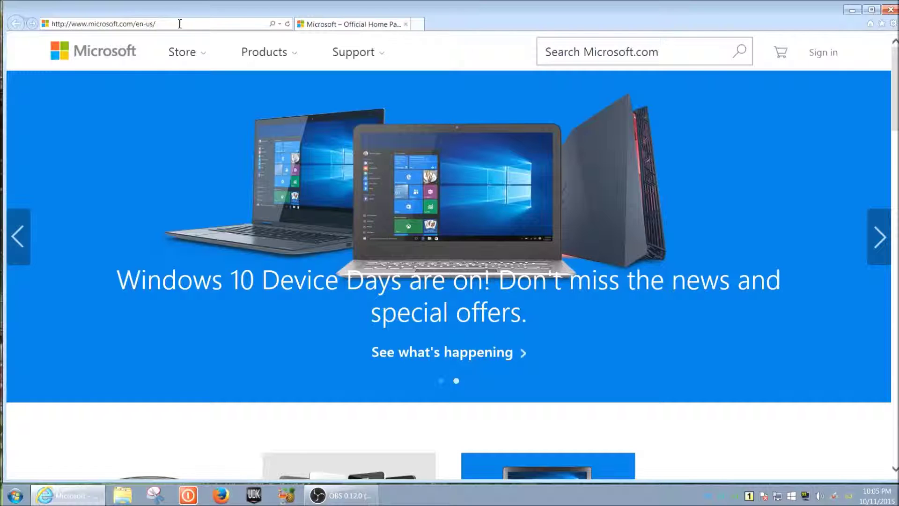
pyautogui.press('BackSpace')
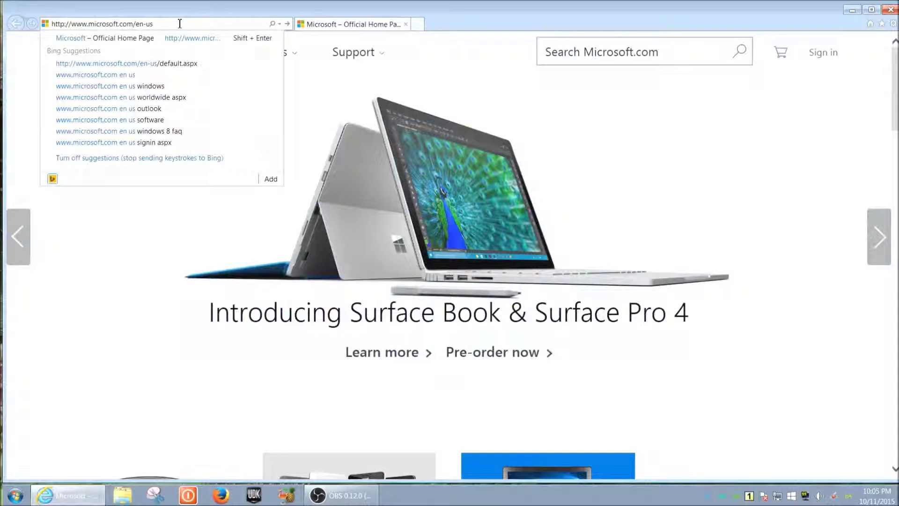
pyautogui.press('BackSpace')
pyautogui.press('BackSpace')
pyautogui.press('BackSpace')
pyautogui.press('BackSpace')
pyautogui.press('BackSpace')
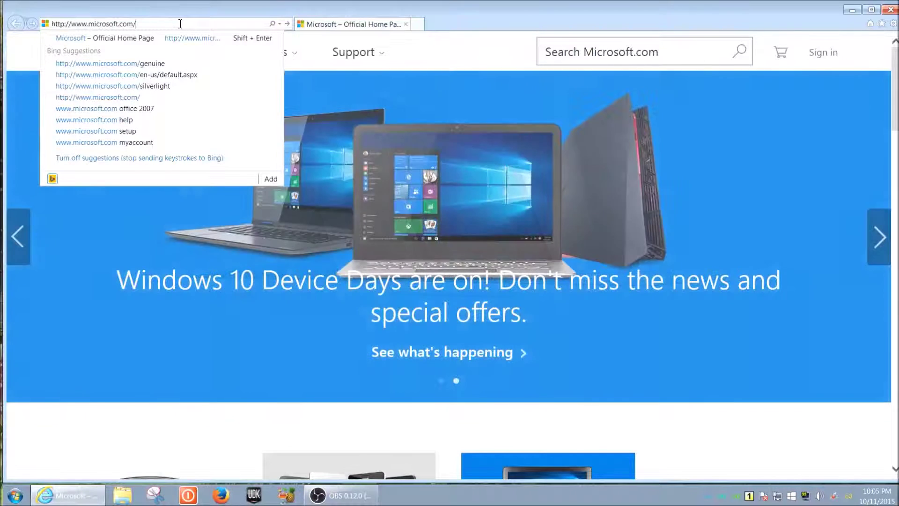
pyautogui.hotkey('ctrl', 'a')
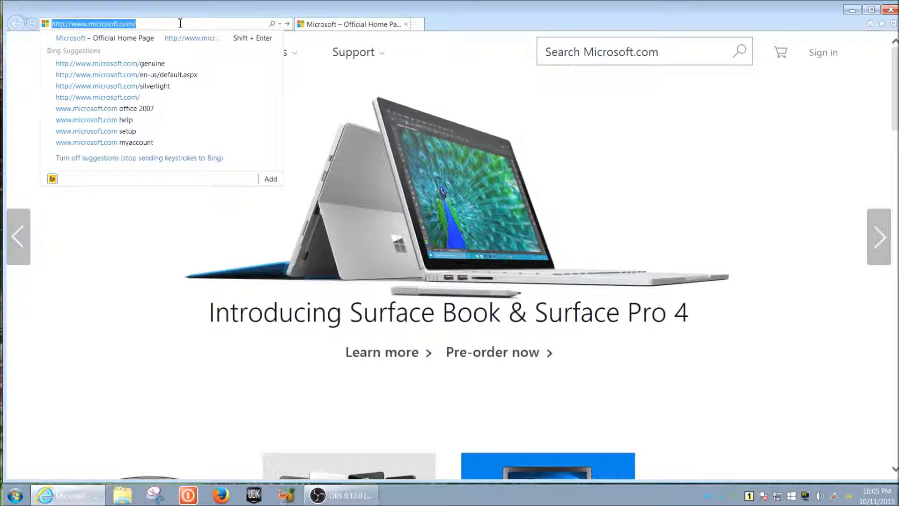
pyautogui.press('BackSpace')
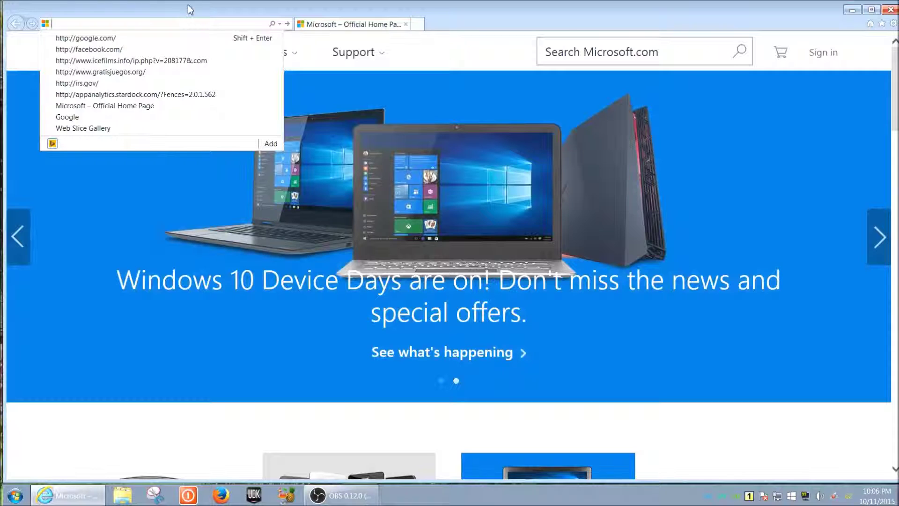
pyautogui.click(189, 8)
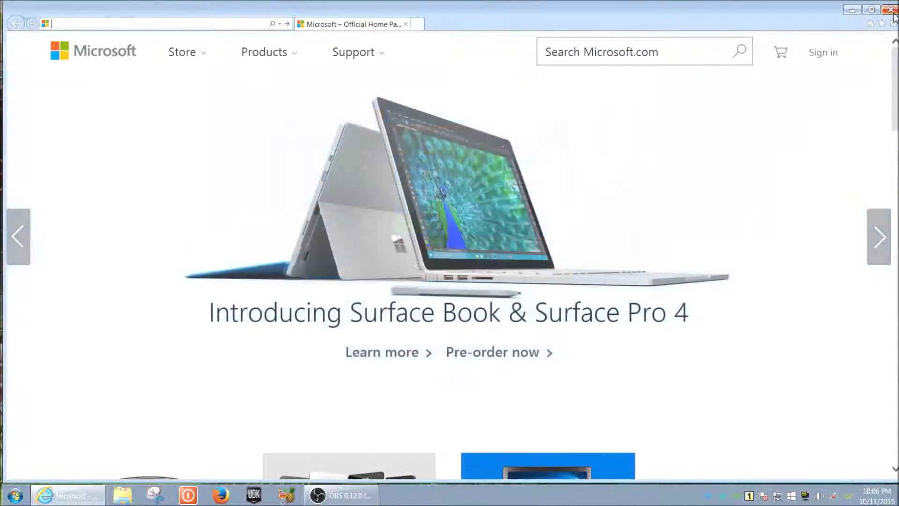
pyautogui.click(891, 10)
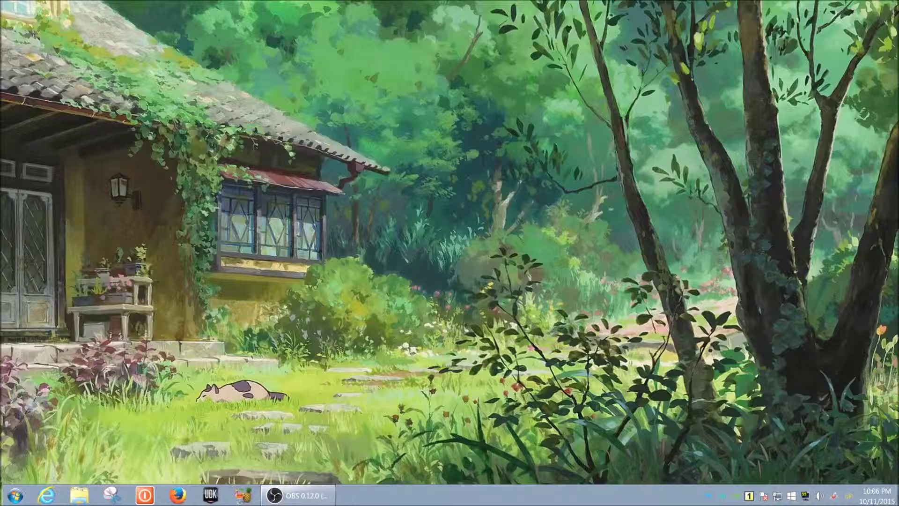
# Step: Search Windows for "internet" and launch Internet Explorer
pyautogui.click(18, 498)
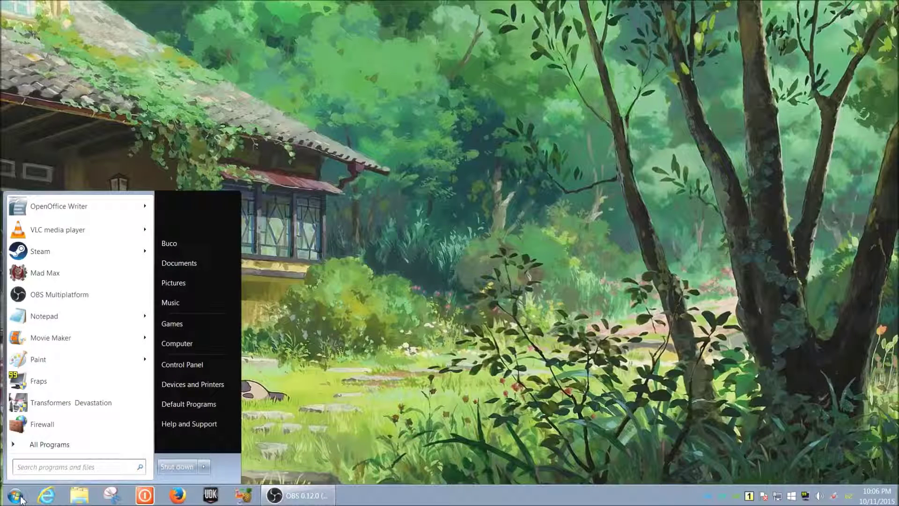
pyautogui.write('internet')
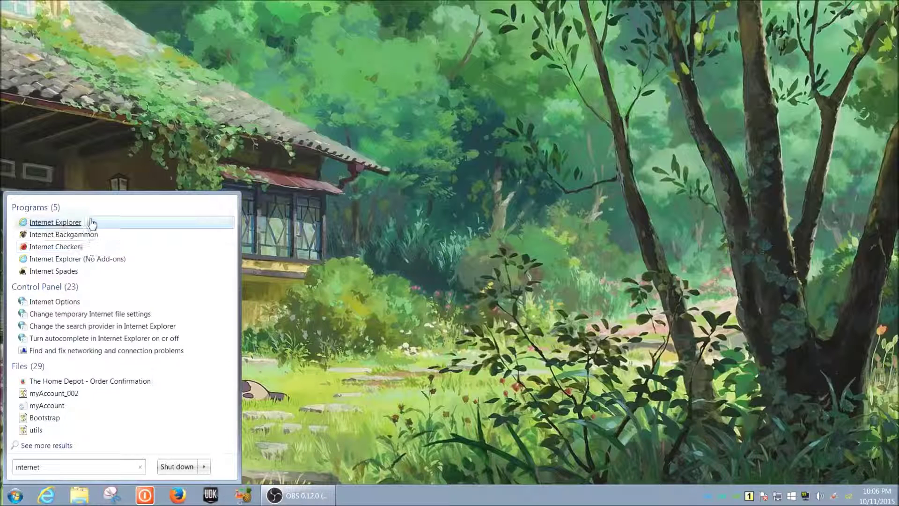
pyautogui.click(68, 225)
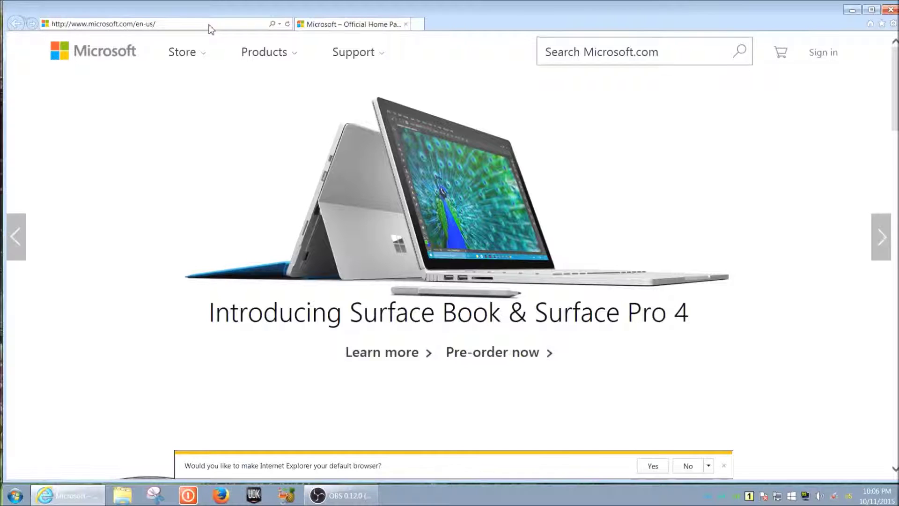
# Step: Go to google.com in Internet Explorer and decline making it the default browser
pyautogui.click(211, 24)
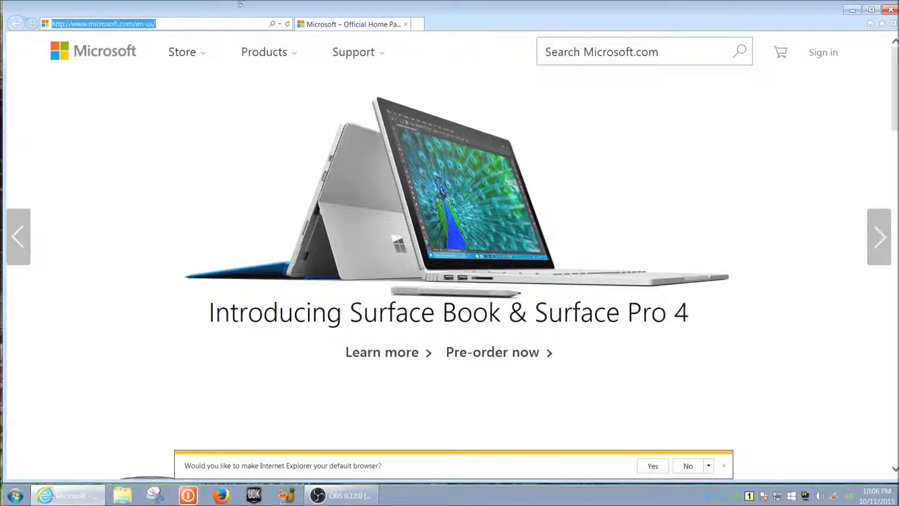
pyautogui.click(201, 25)
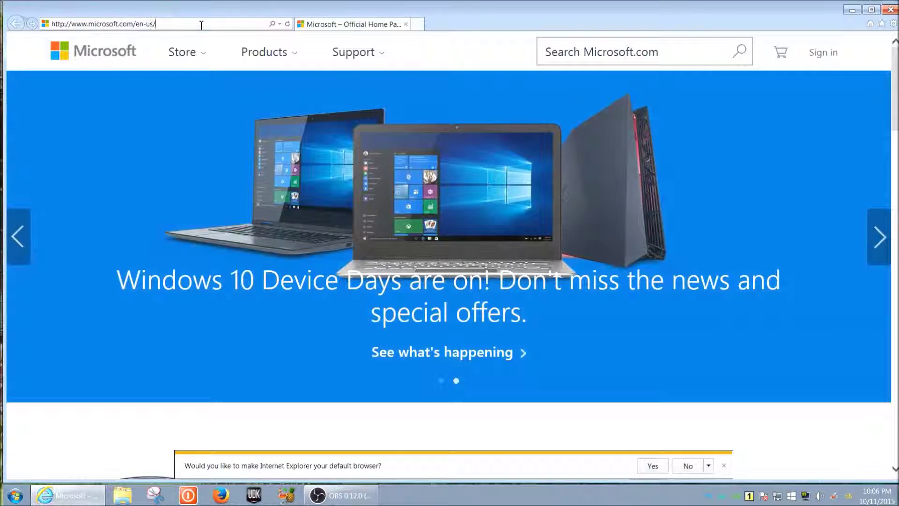
pyautogui.doubleClick(202, 25)
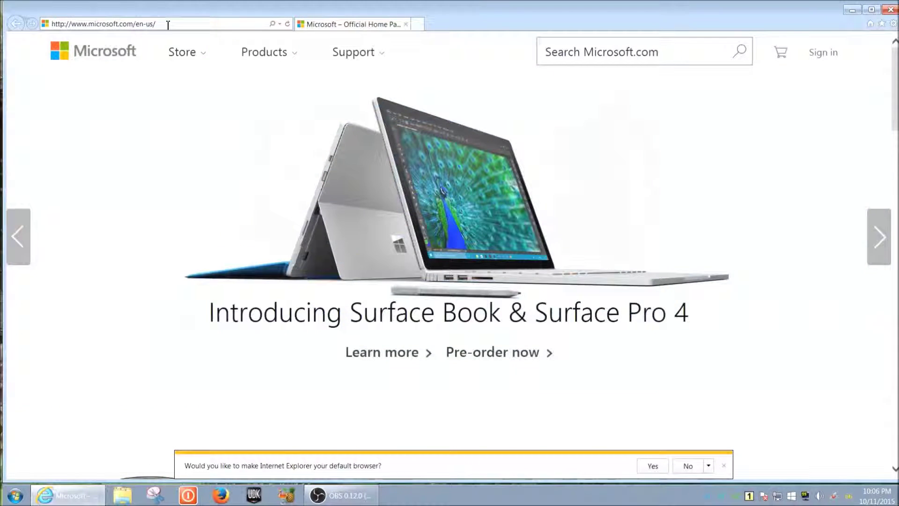
pyautogui.click(168, 25)
pyautogui.doubleClick(167, 25)
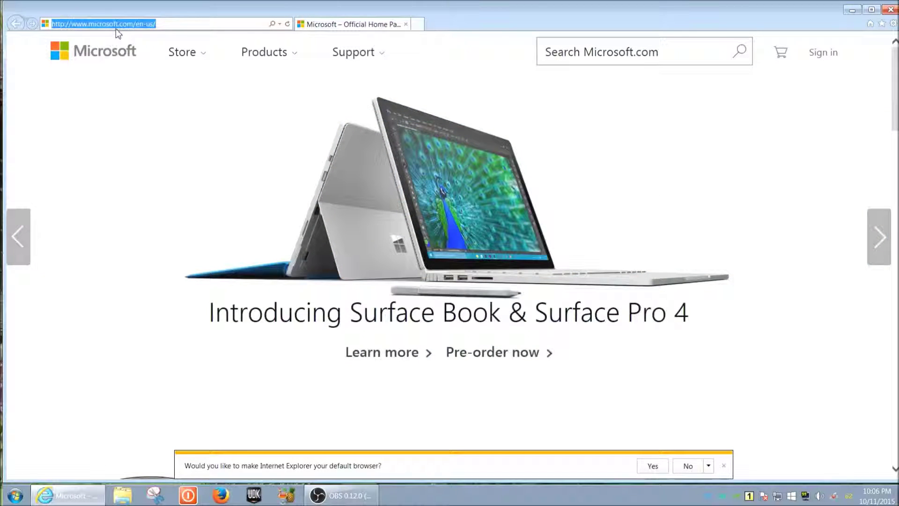
pyautogui.write('google.com/')
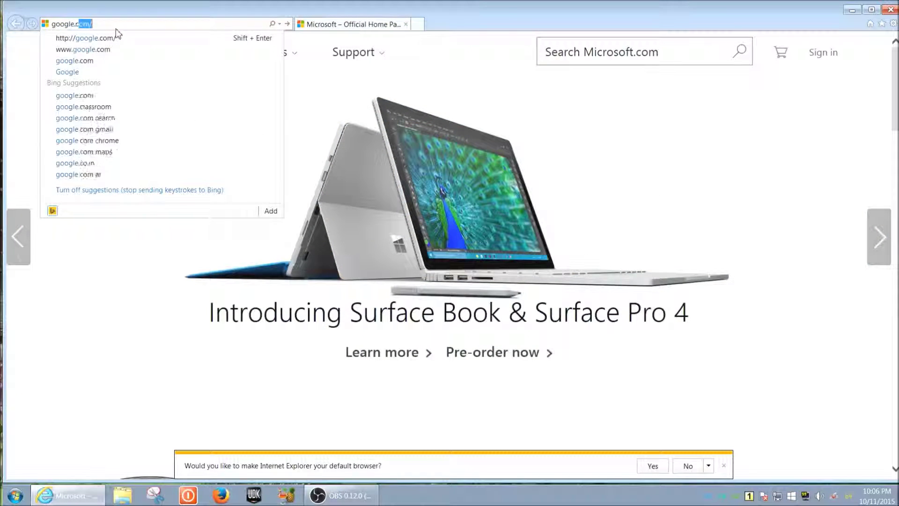
pyautogui.press('Return')
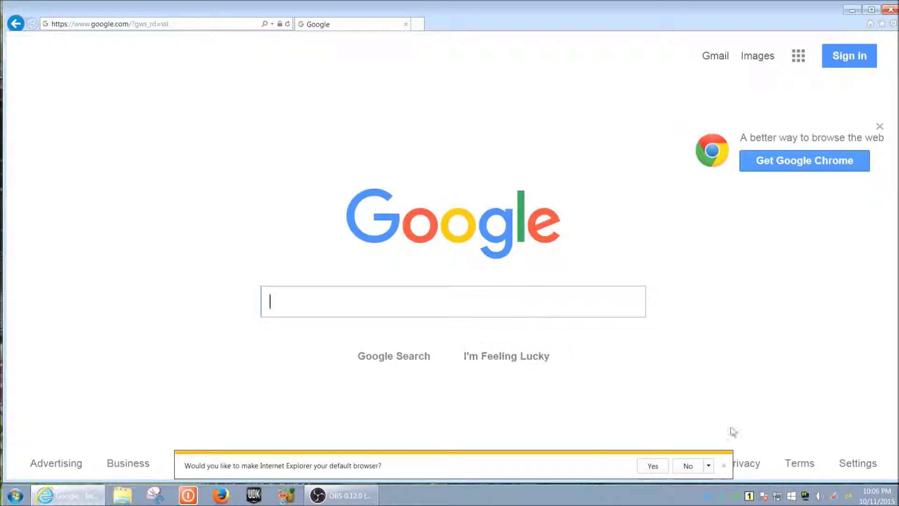
pyautogui.click(687, 466)
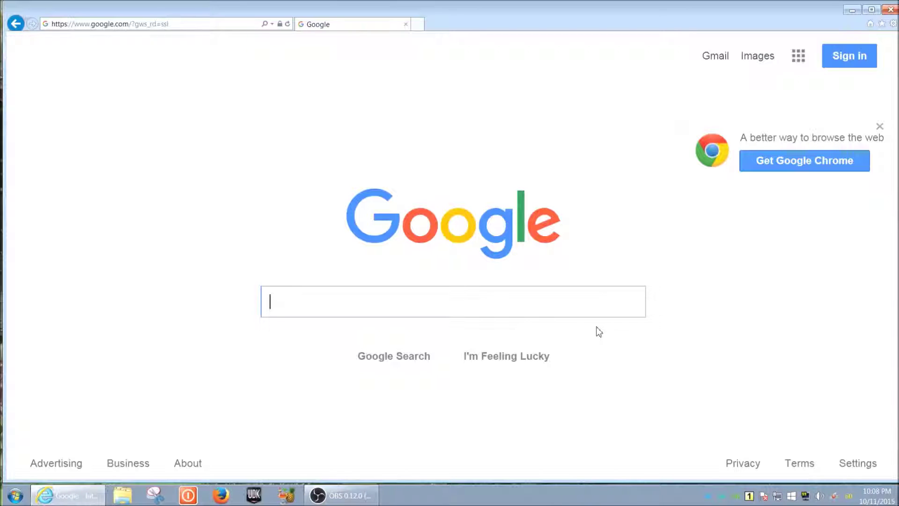
# Step: Search Google for "immunet" and open the Immunet FREE Antivirus Download page
pyautogui.write('i')
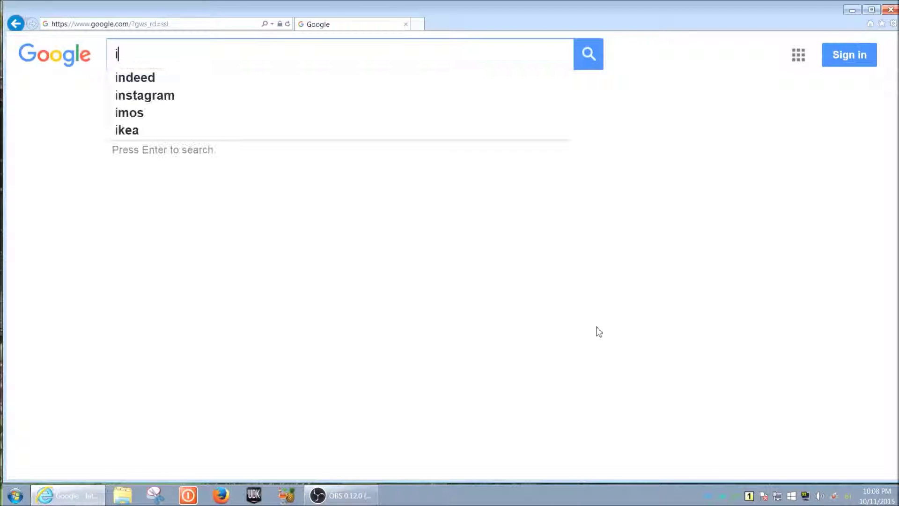
pyautogui.write('mmunet')
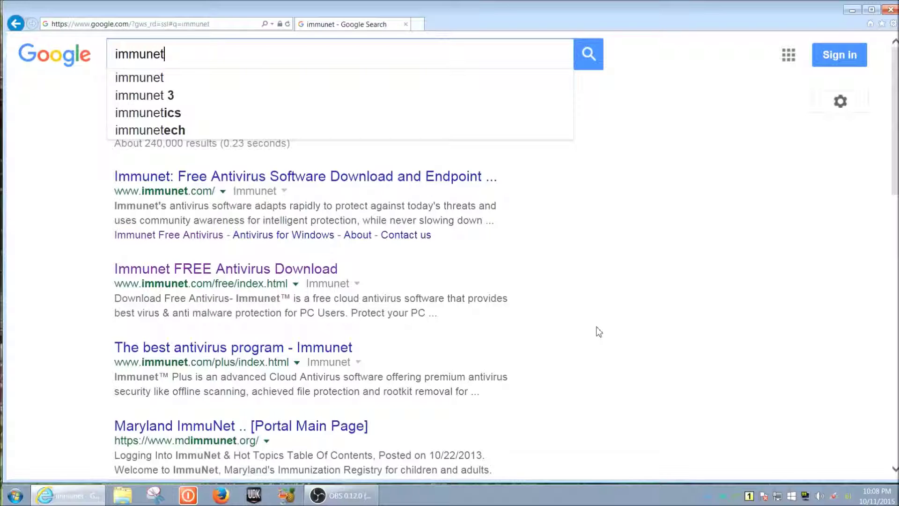
pyautogui.click(599, 331)
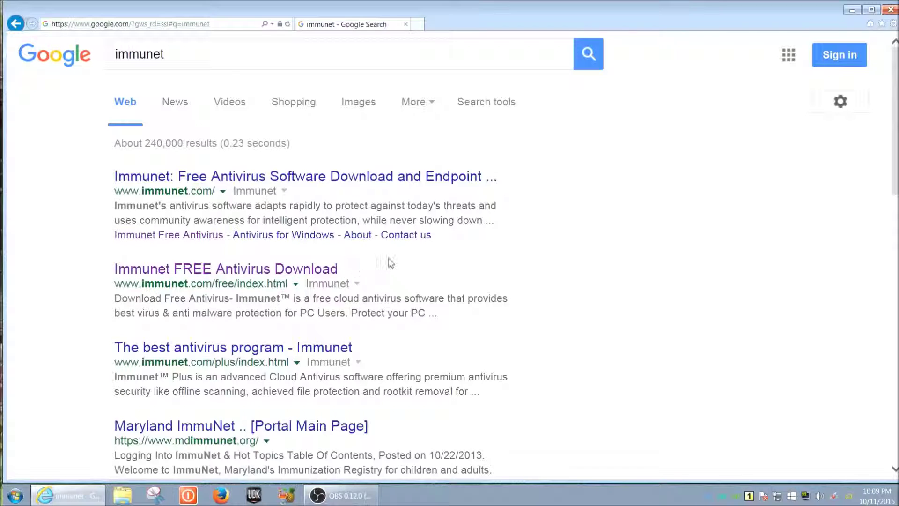
pyautogui.click(224, 271)
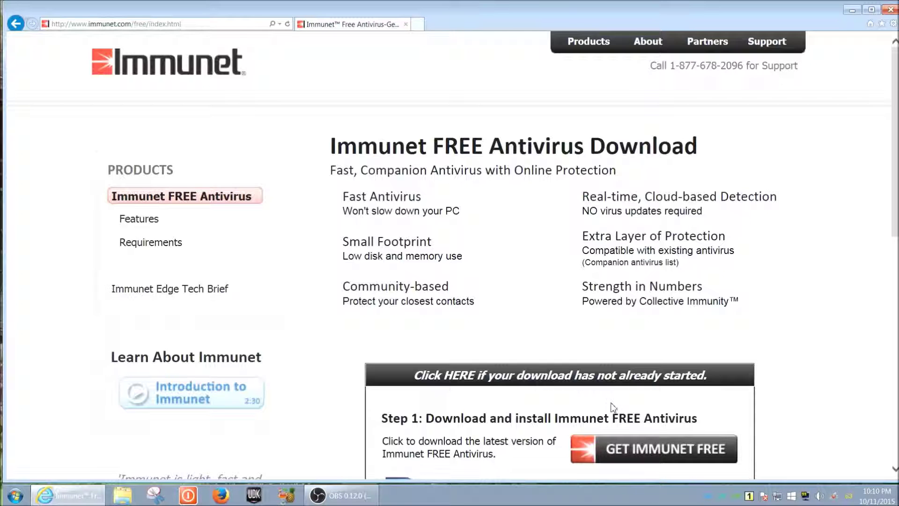
# Step: Download the Immunet Free installer, save ImmunetSetup.exe and run it
pyautogui.click(642, 478)
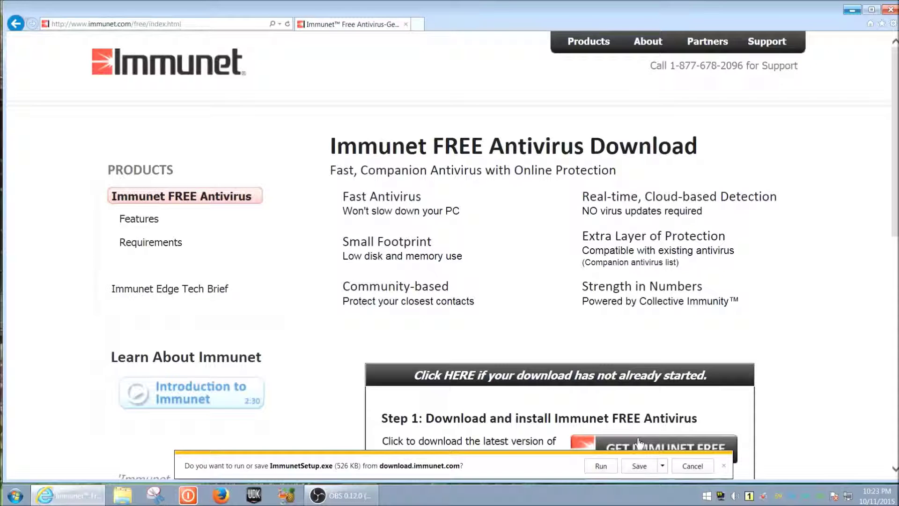
pyautogui.scroll(-3, 639, 442)
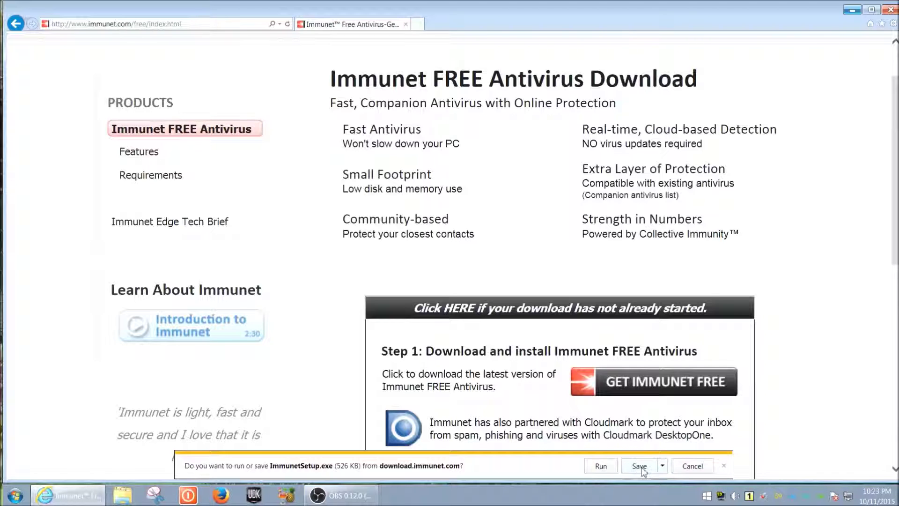
pyautogui.click(640, 466)
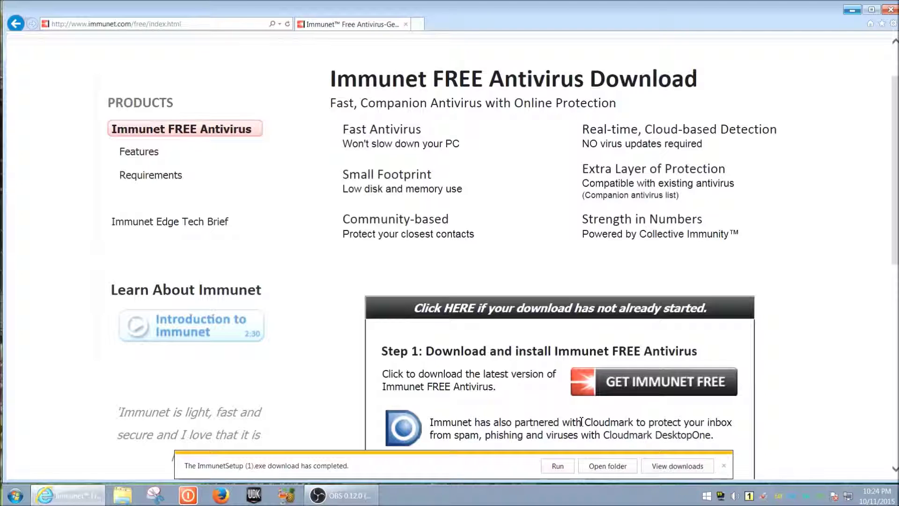
pyautogui.click(558, 465)
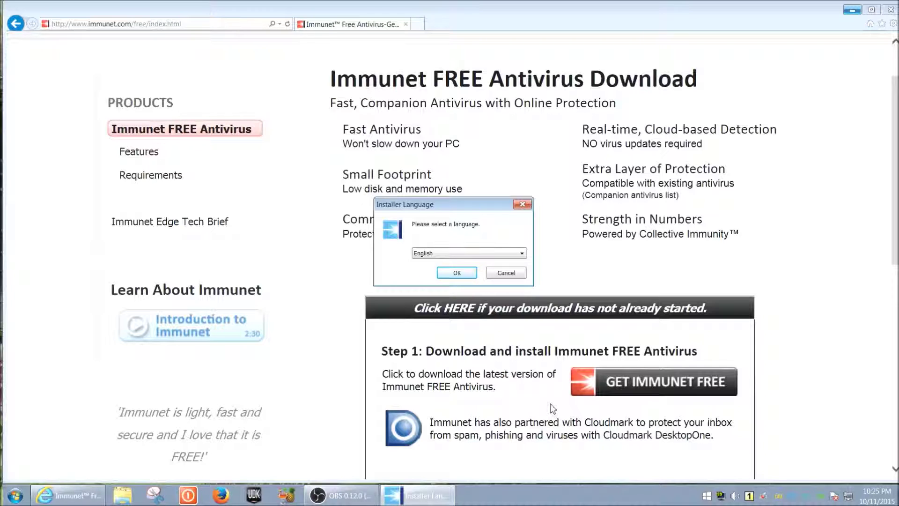
# Step: Look through the installer's language choices and continue with English
pyautogui.click(436, 254)
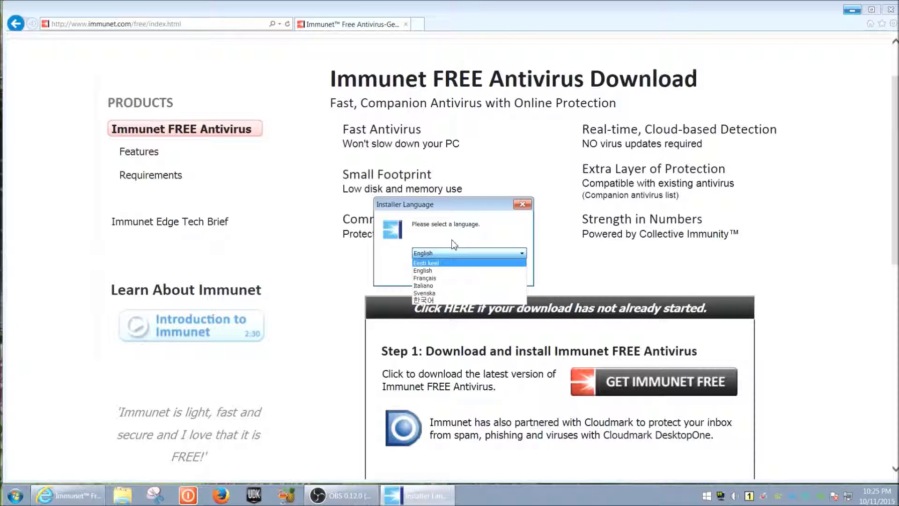
pyautogui.click(447, 251)
pyautogui.click(515, 253)
pyautogui.click(515, 253)
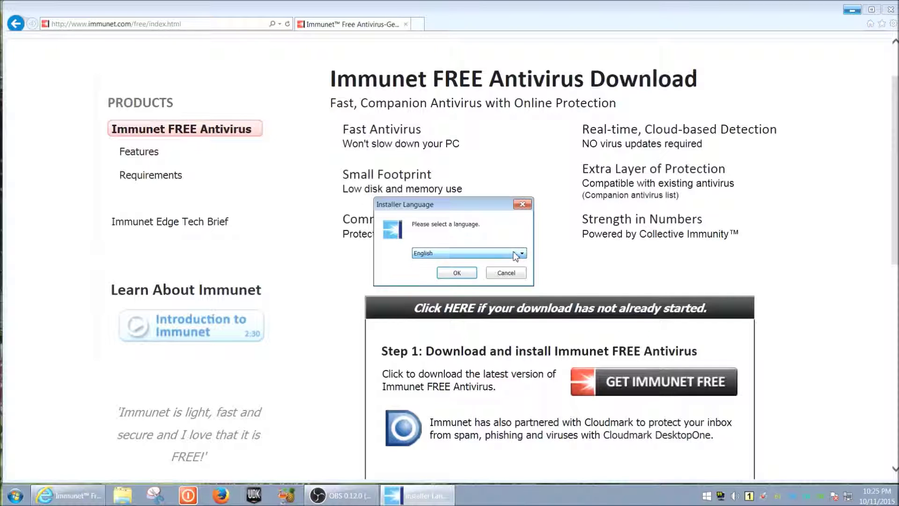
pyautogui.click(453, 274)
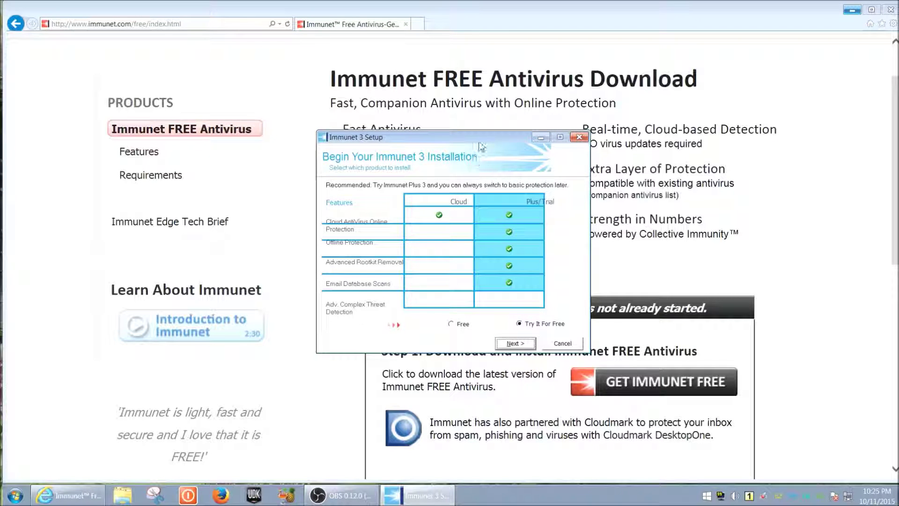
# Step: Choose the Free edition of Immunet 3 and install it in C:\Program Files\Immunet
pyautogui.moveTo(481, 146); pyautogui.dragTo(471, 164)
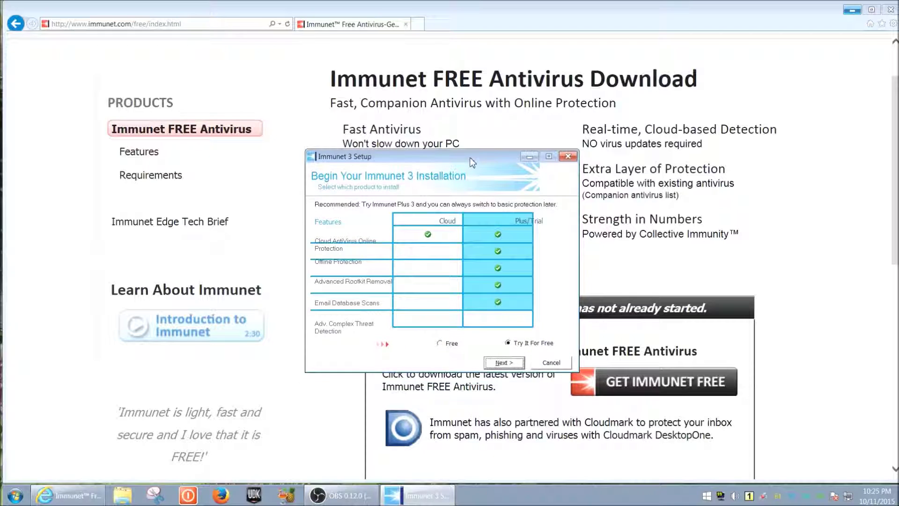
pyautogui.click(441, 345)
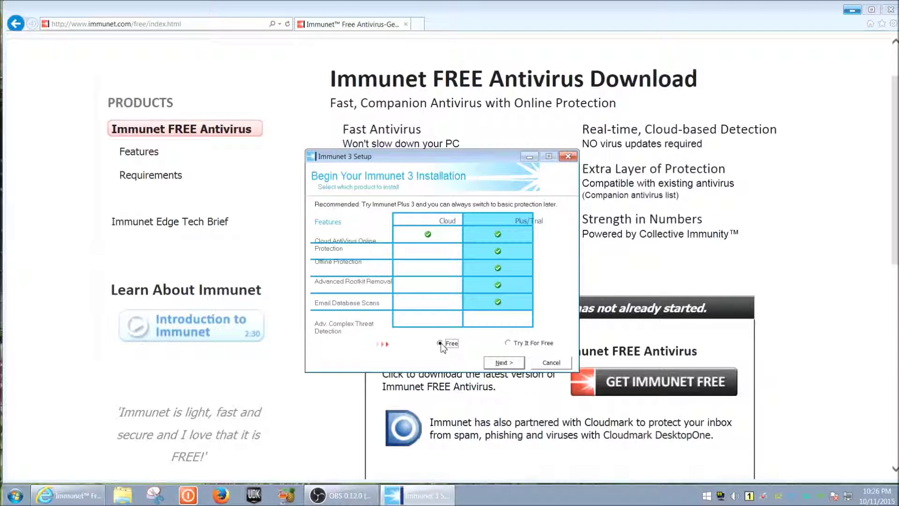
pyautogui.click(509, 344)
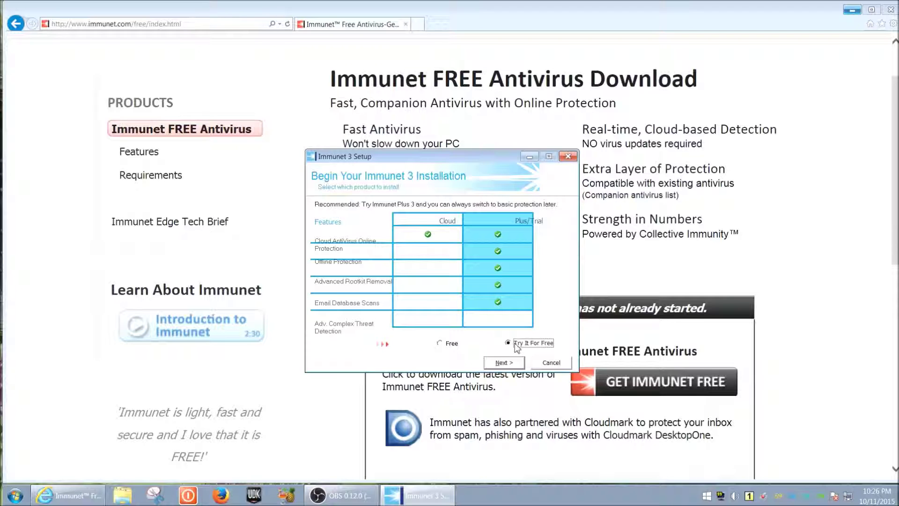
pyautogui.click(440, 344)
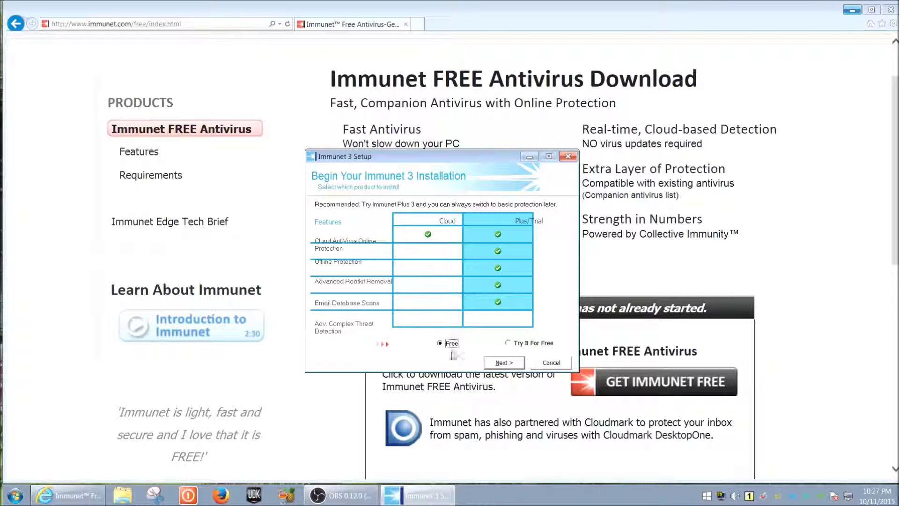
pyautogui.click(506, 364)
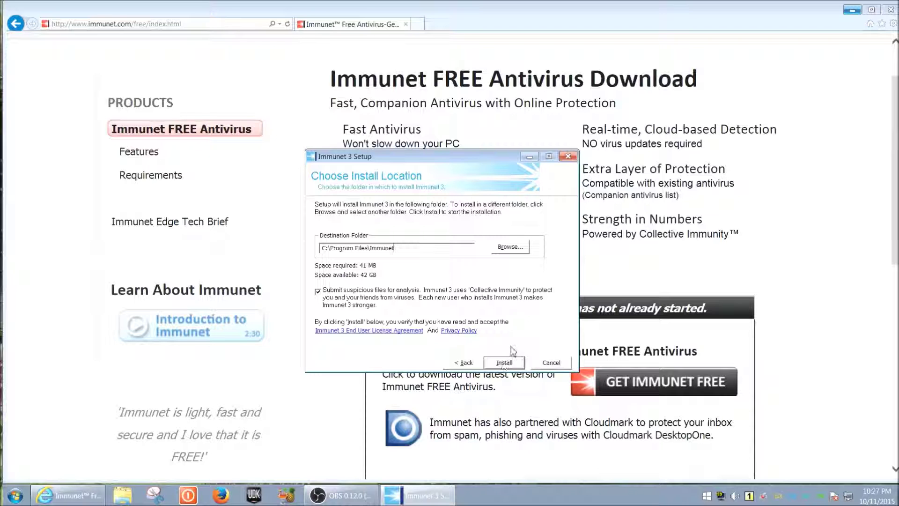
pyautogui.click(499, 364)
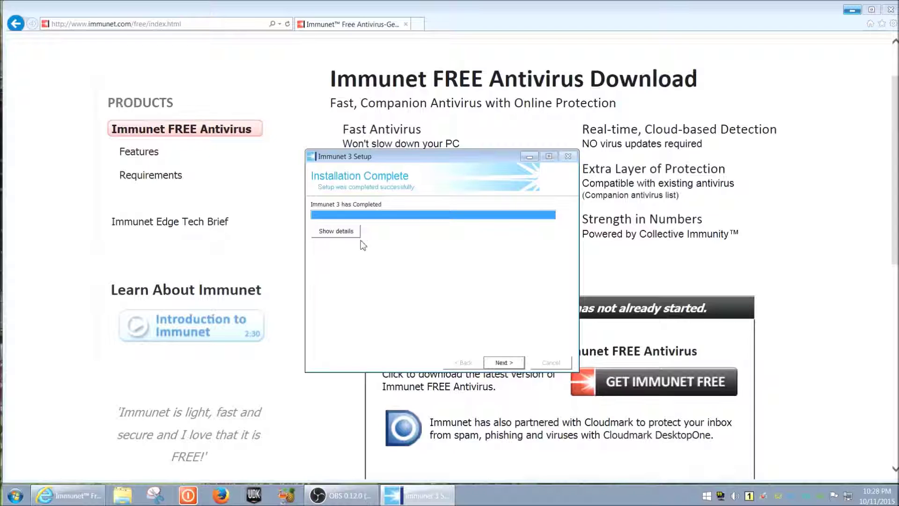
# Step: Show the installation details and finish the Immunet 3 setup with a desktop shortcut and no FlashScan
pyautogui.click(344, 231)
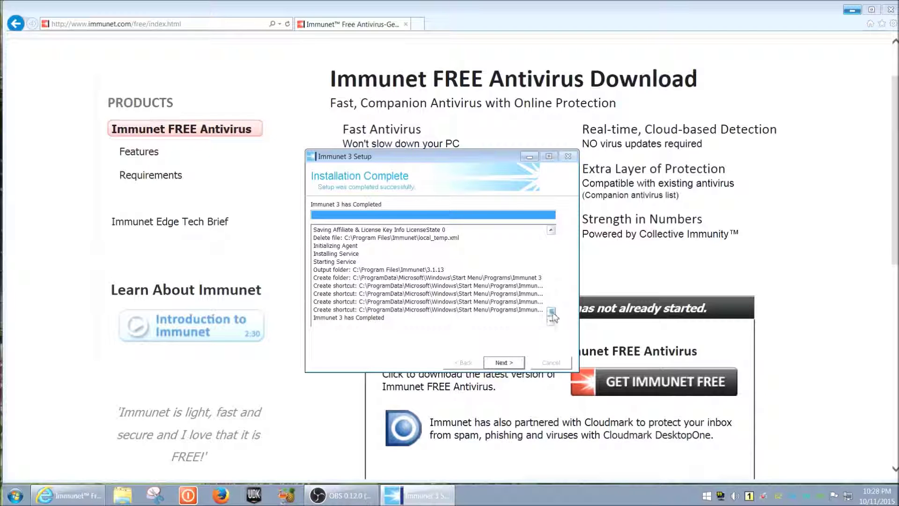
pyautogui.click(504, 364)
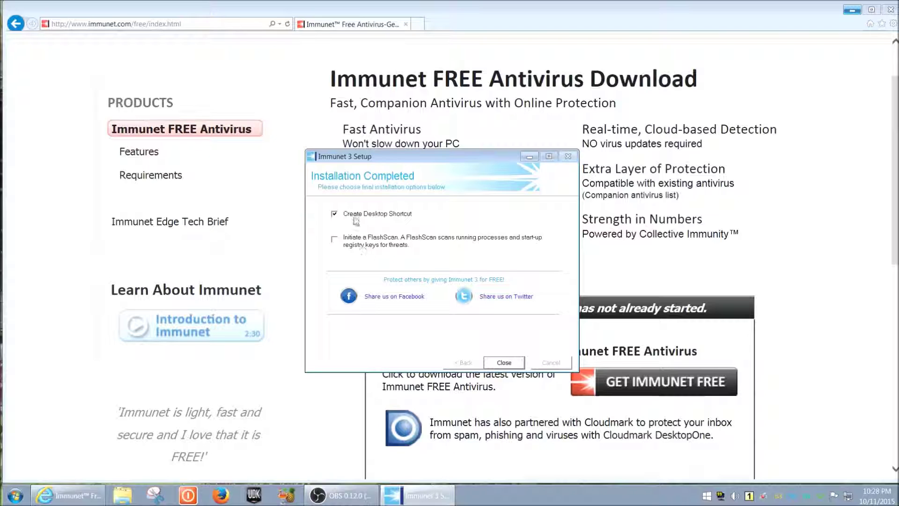
pyautogui.click(504, 363)
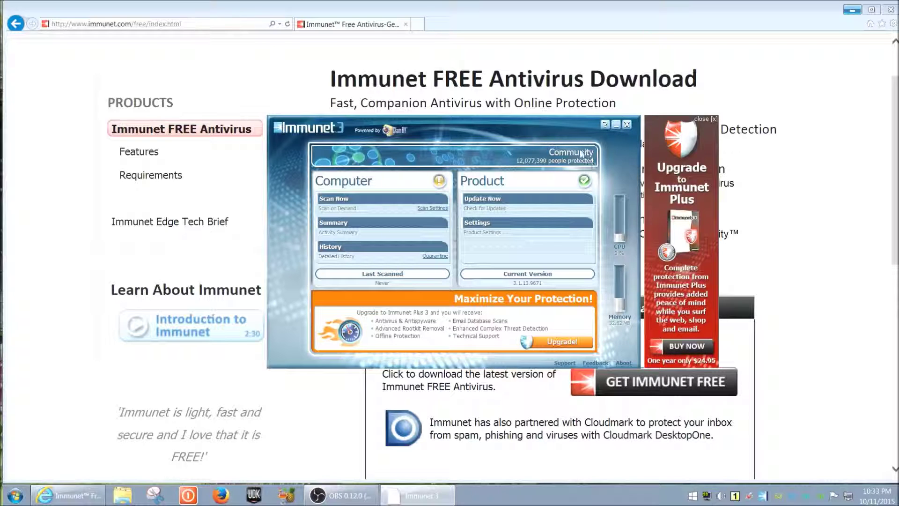
# Step: Close Internet Explorer and reposition the Immunet 3 window on the desktop
pyautogui.moveTo(567, 129); pyautogui.dragTo(521, 170)
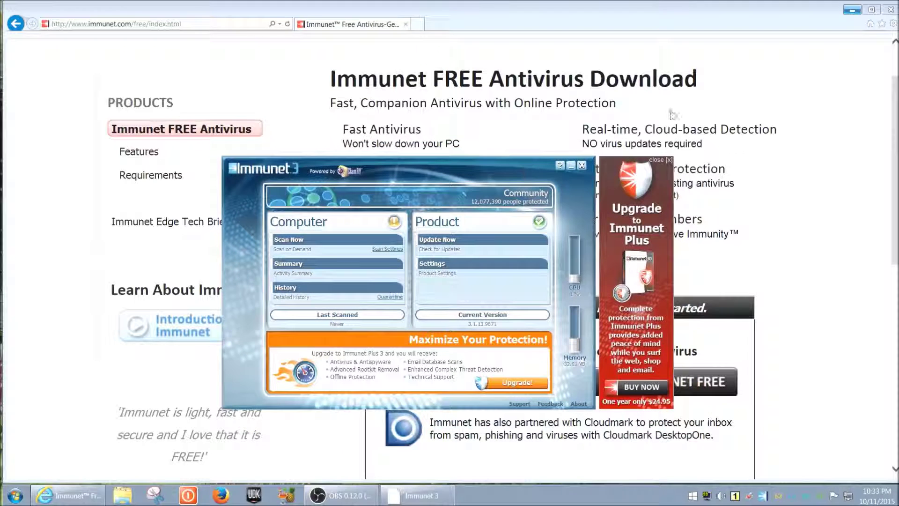
pyautogui.click(893, 14)
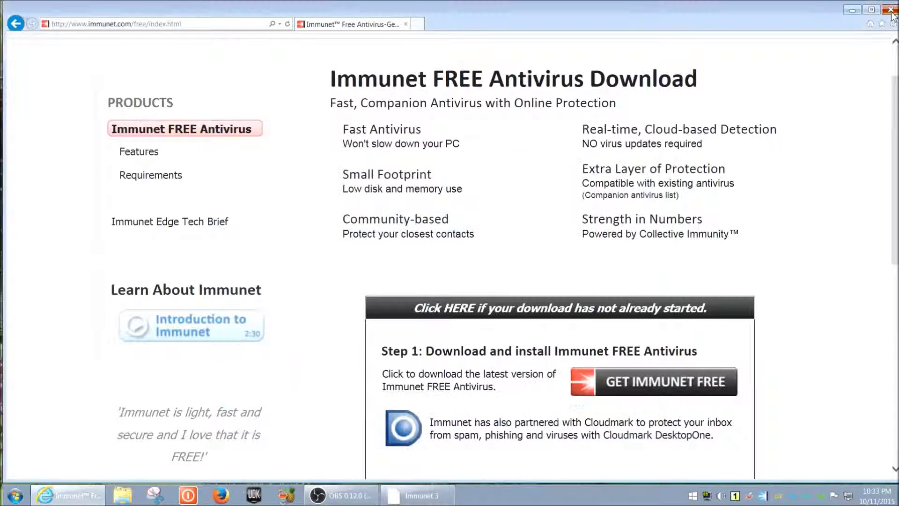
pyautogui.click(892, 14)
pyautogui.moveTo(496, 174); pyautogui.dragTo(495, 131)
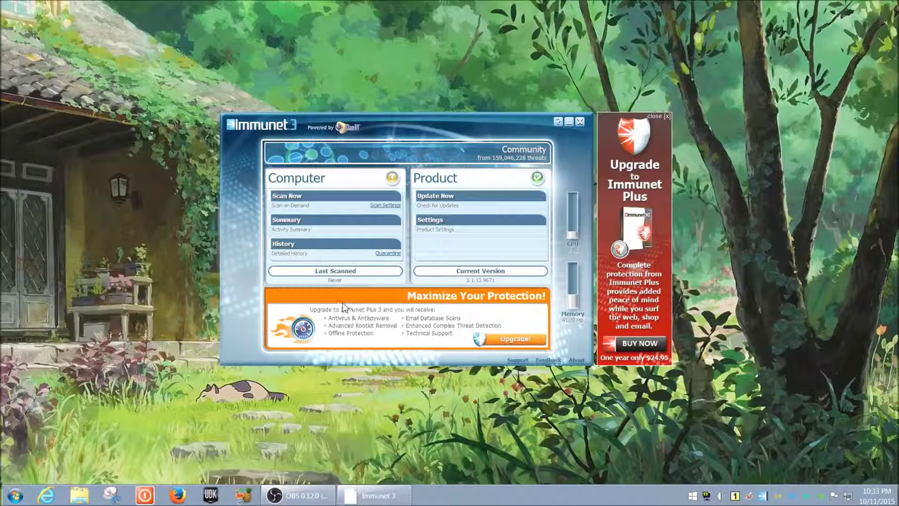
# Step: Open Immunet's on-demand scan choices, cancel them, and bring them up again
pyautogui.click(304, 197)
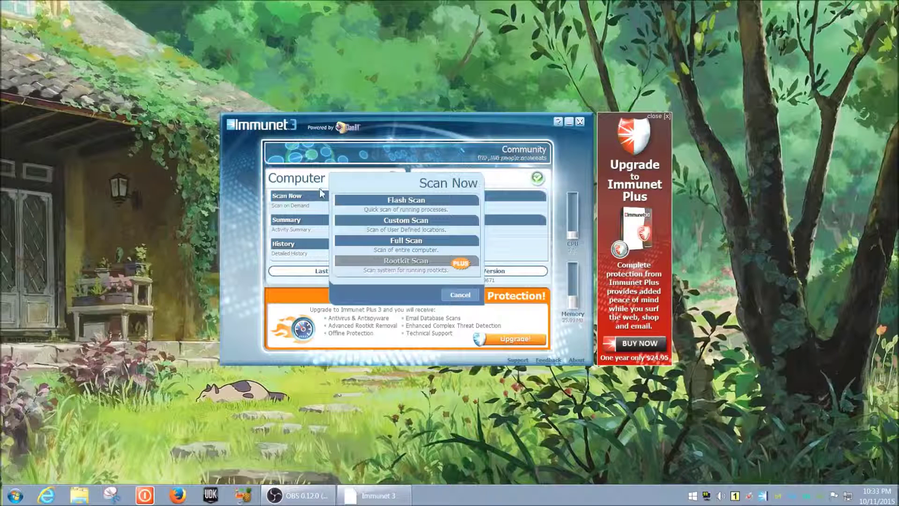
pyautogui.click(459, 295)
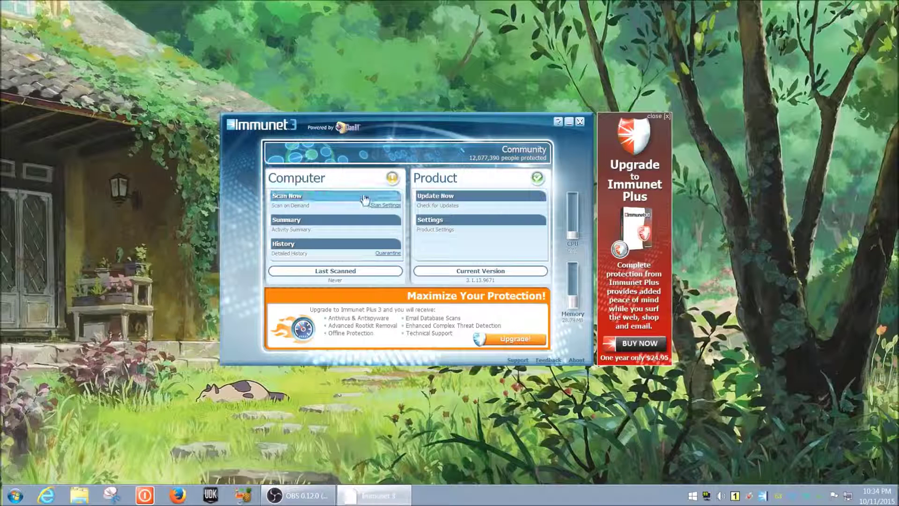
pyautogui.click(349, 201)
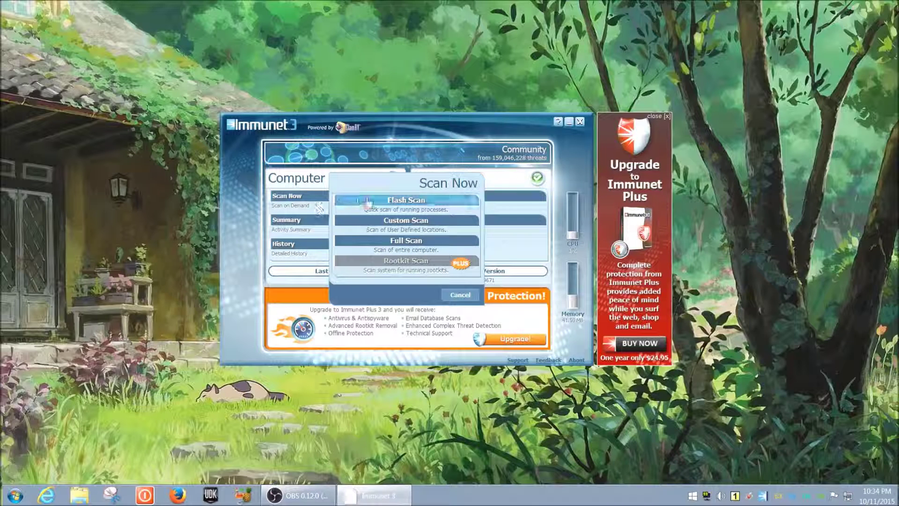